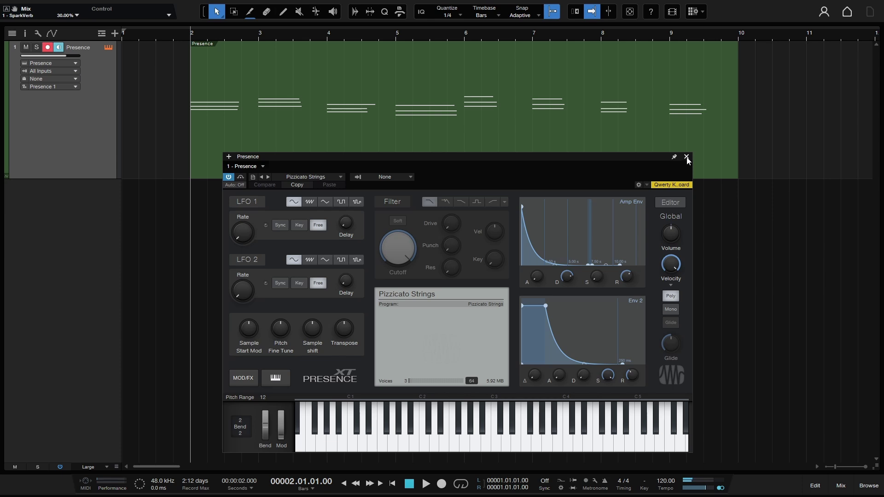
Step: Close the Presence instrument window, play through the block-chord part, and return the playhead to the song start
{"action": "left_click", "coordinate": [686, 157]}
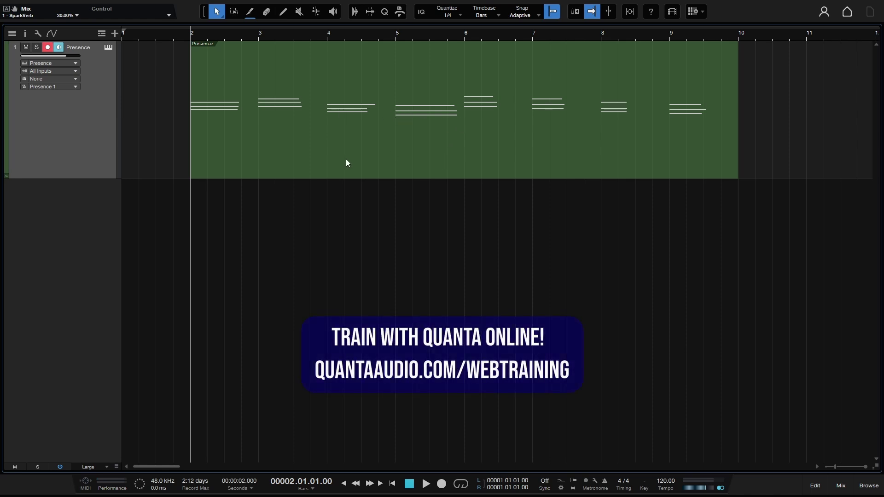
{"action": "key", "text": "space"}
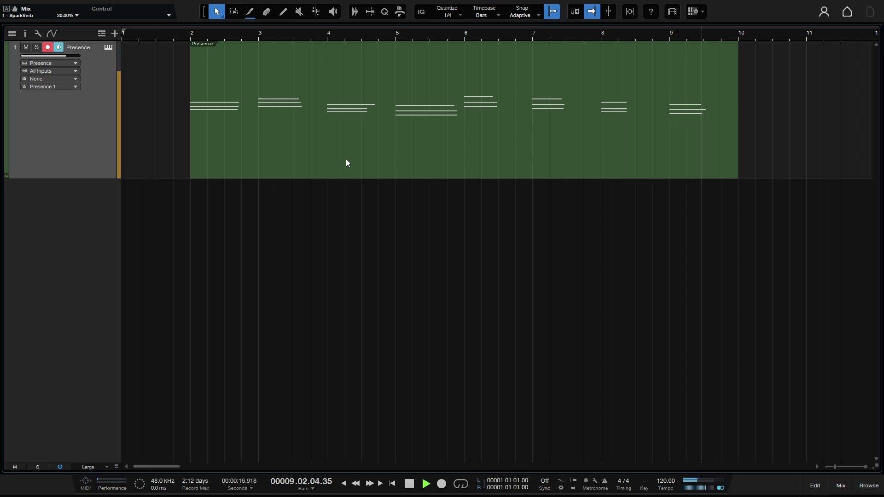
{"action": "key", "text": "space"}
{"action": "key", "text": "Home"}
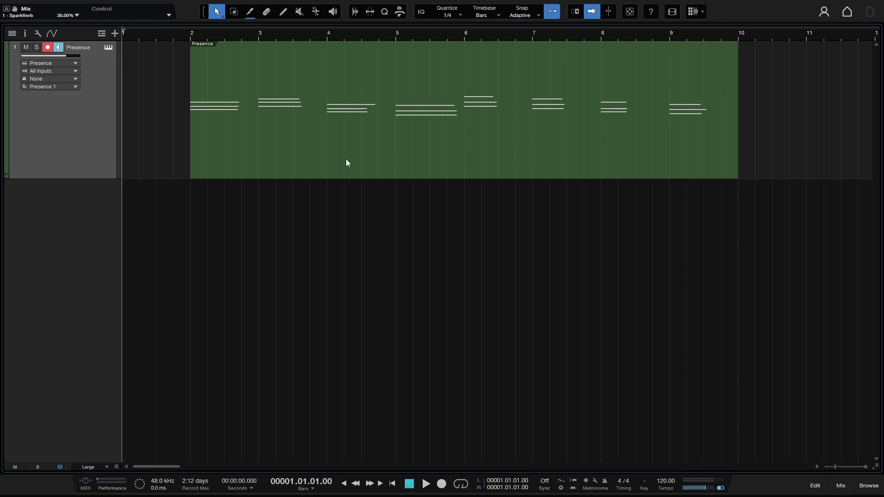
Step: Open the Presence part in the note editor, select all its notes and activate the Paint tool
{"action": "double_click", "coordinate": [411, 156]}
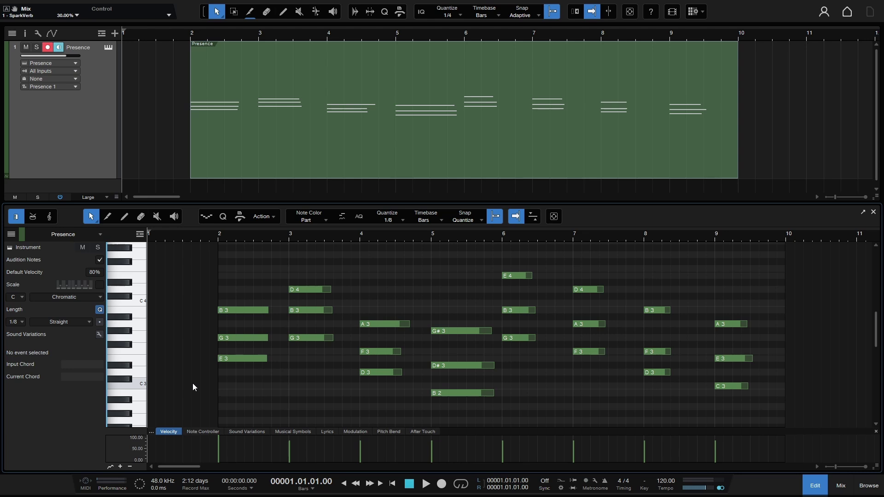
{"action": "key", "text": "ctrl+a"}
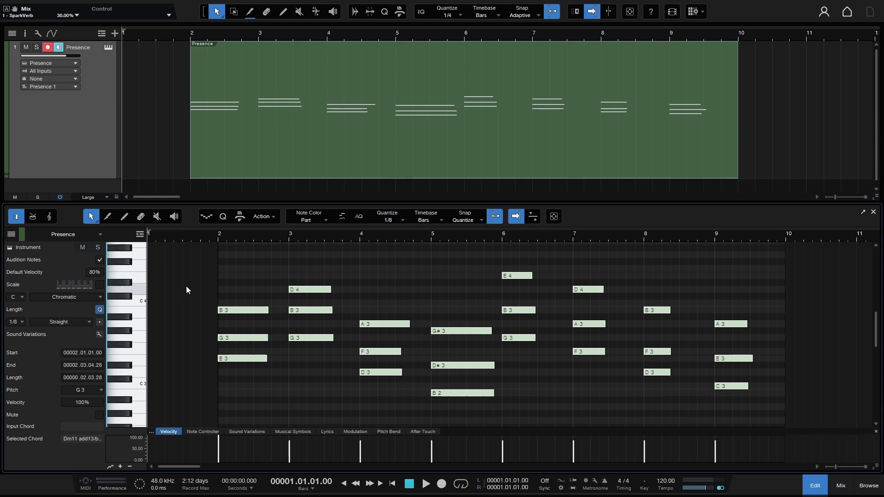
{"action": "left_click", "coordinate": [123, 219]}
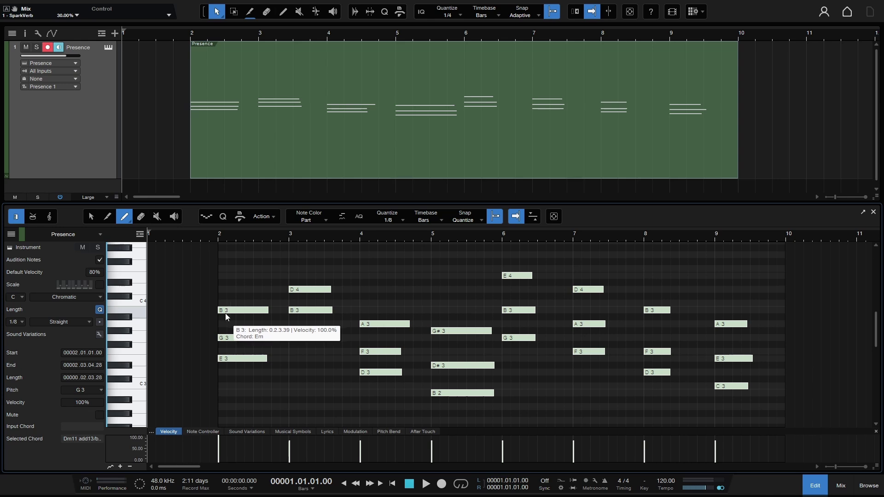
Step: Strum the selected chords upward from their lowest notes on the 1/8 grid and play the result from bar 2
{"action": "left_click_drag", "start_coordinate": [226, 313], "coordinate": [235, 311]}
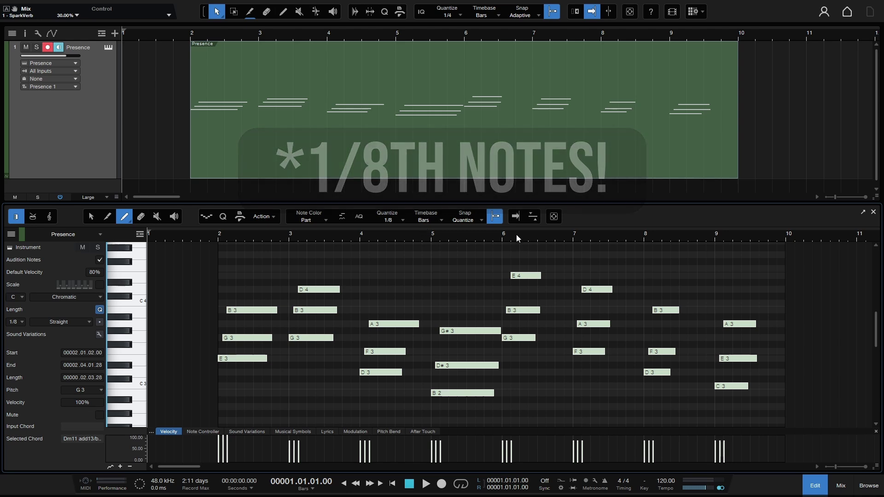
{"action": "left_click", "coordinate": [494, 216]}
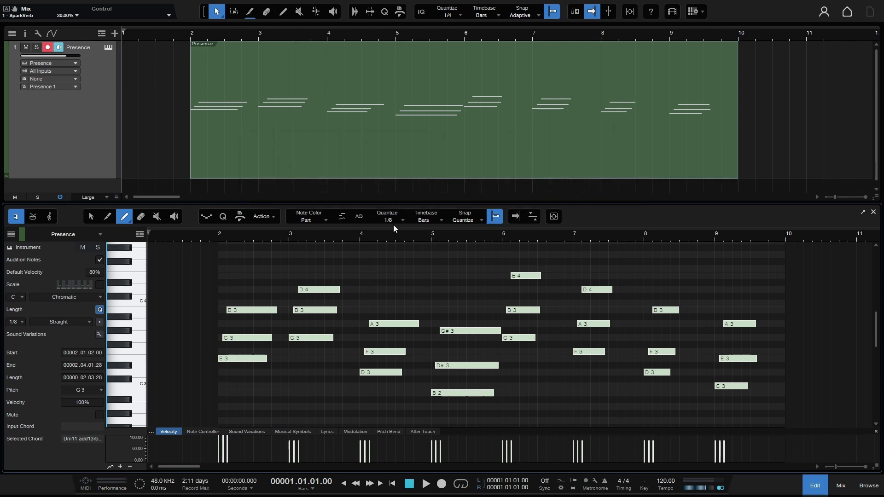
{"action": "left_click", "coordinate": [217, 236]}
{"action": "key", "text": "space"}
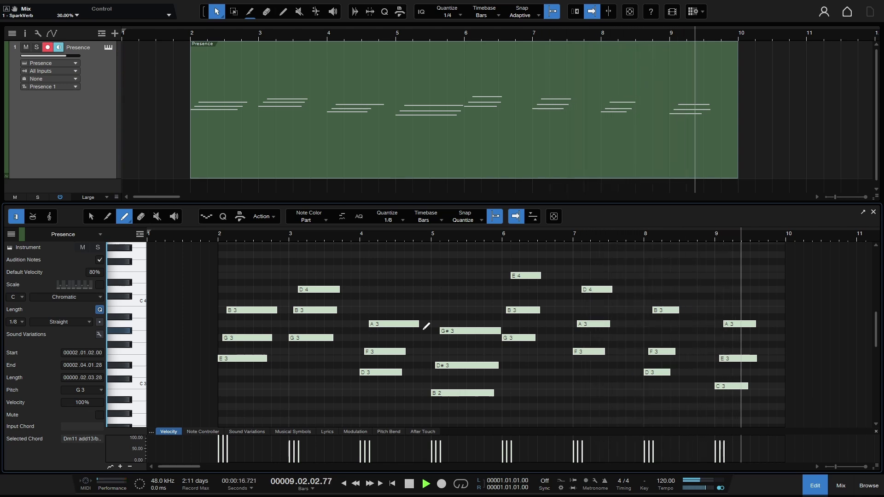
{"action": "key", "text": "space"}
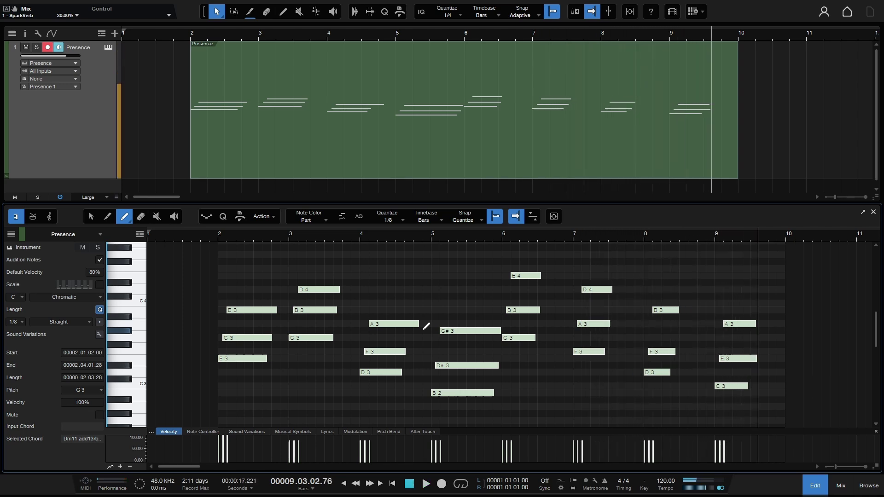
Step: Set the editor's quantize value to 1/16 and quantize the selected notes back into aligned chords
{"action": "left_click", "coordinate": [402, 220]}
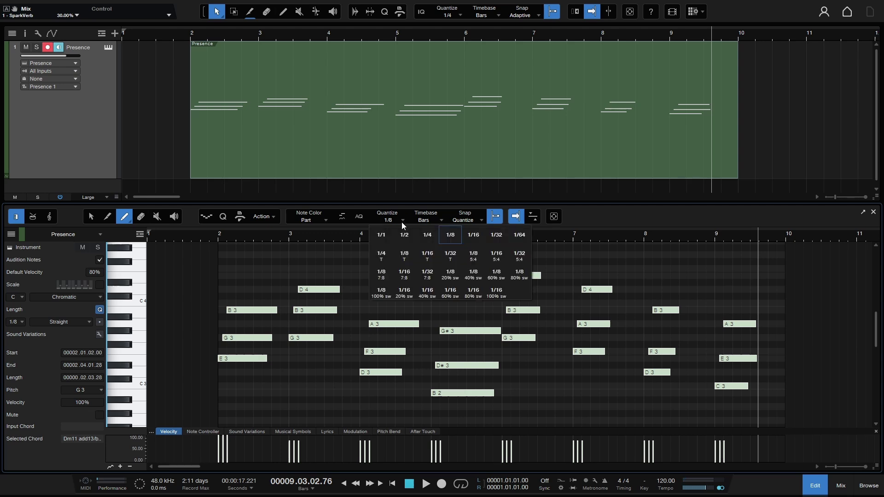
{"action": "left_click", "coordinate": [469, 235]}
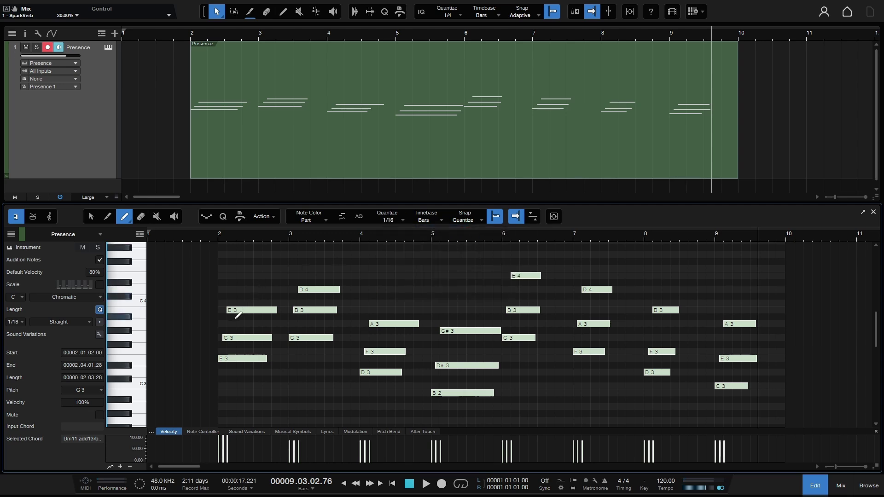
{"action": "key", "text": "q"}
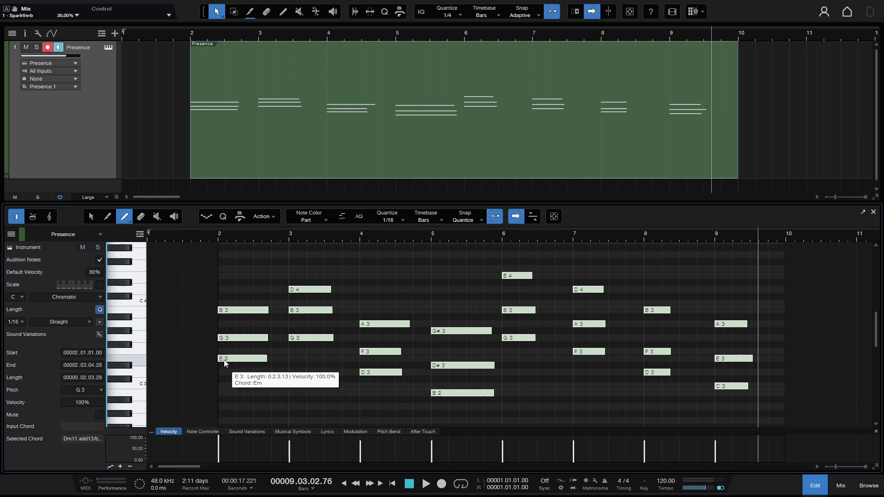
Step: Strum the selected chords downward from their top notes on the 1/16 grid and play the result
{"action": "key", "text": "ctrl+z"}
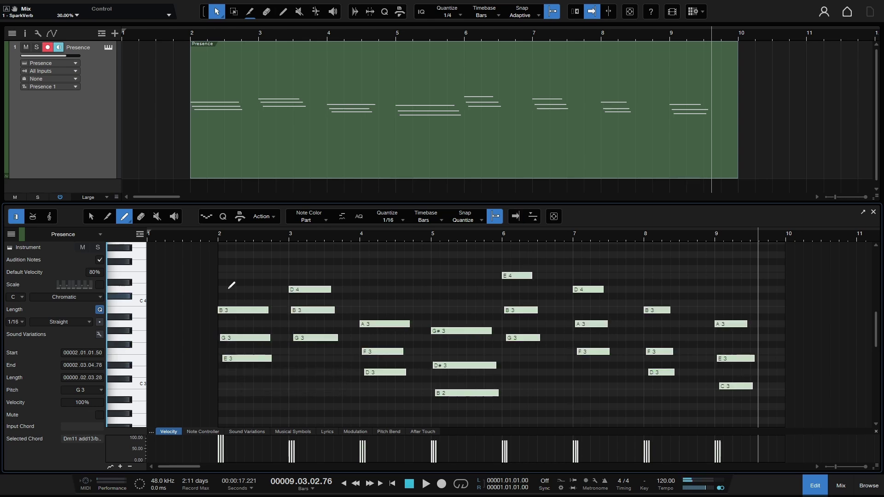
{"action": "left_click", "coordinate": [205, 234]}
{"action": "key", "text": "space"}
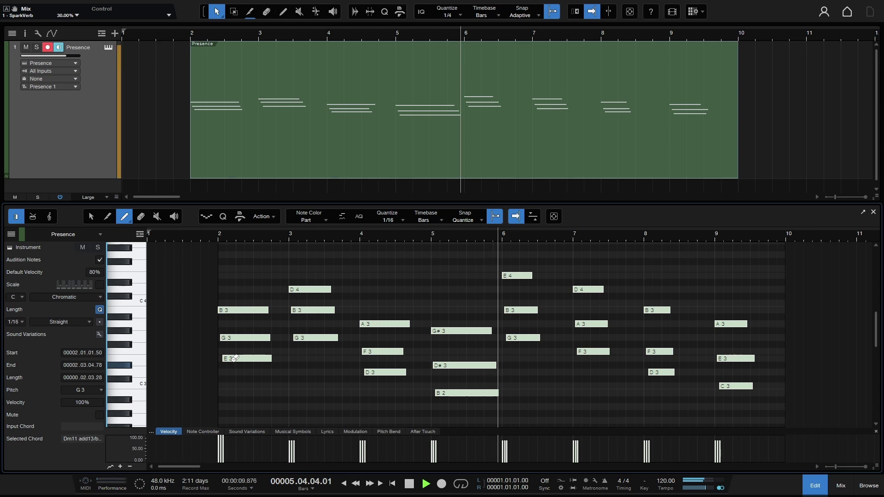
{"action": "key", "text": "space"}
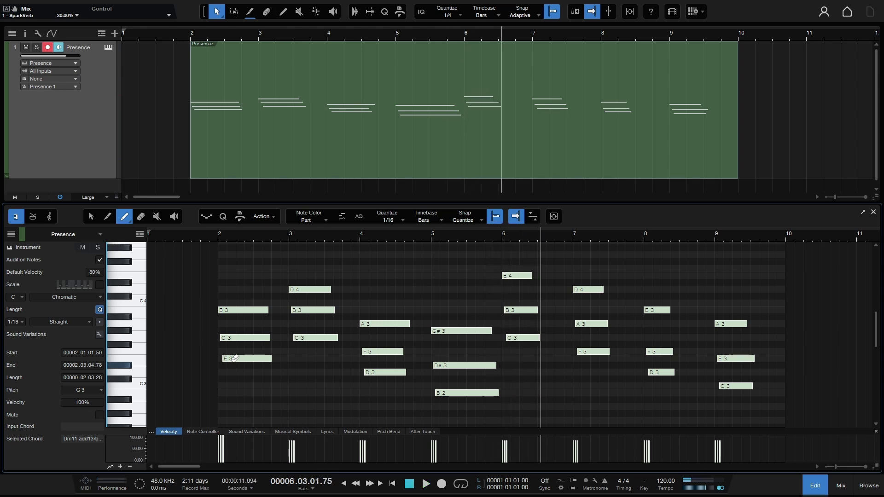
Step: Requantize the chords with snap turned off and strum them upward freely, so the first G 3 starts at about 2.01.03.49
{"action": "left_click", "coordinate": [495, 216]}
{"action": "key", "text": "q"}
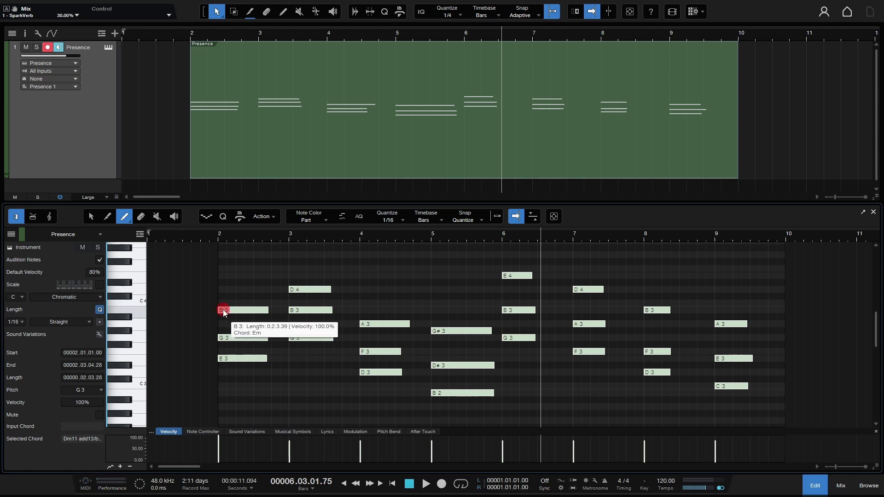
{"action": "left_click_drag", "start_coordinate": [223, 313], "coordinate": [242, 308]}
Step: Play the freely strummed chords from just before bar 2 and stop in bar 5
{"action": "left_click", "coordinate": [197, 235]}
{"action": "key", "text": "space"}
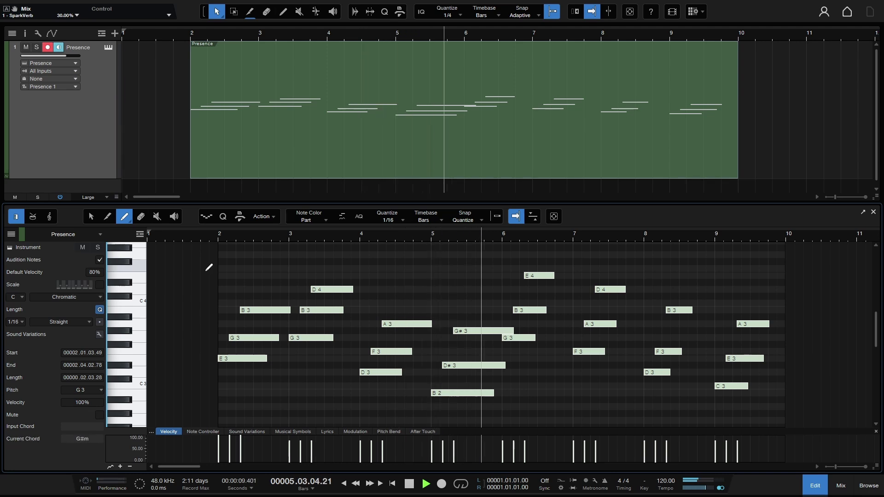
{"action": "key", "text": "space"}
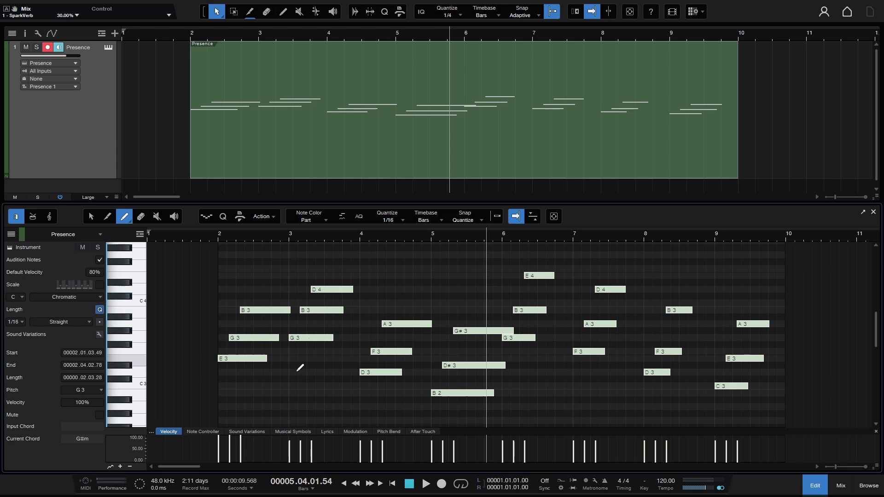
Step: Switch to the Arrow tool, lower the velocities of the selected chord notes together and deselect them
{"action": "left_click", "coordinate": [219, 438]}
{"action": "key", "text": "1"}
{"action": "left_click_drag", "start_coordinate": [219, 437], "coordinate": [218, 445]}
{"action": "left_click", "coordinate": [194, 382]}
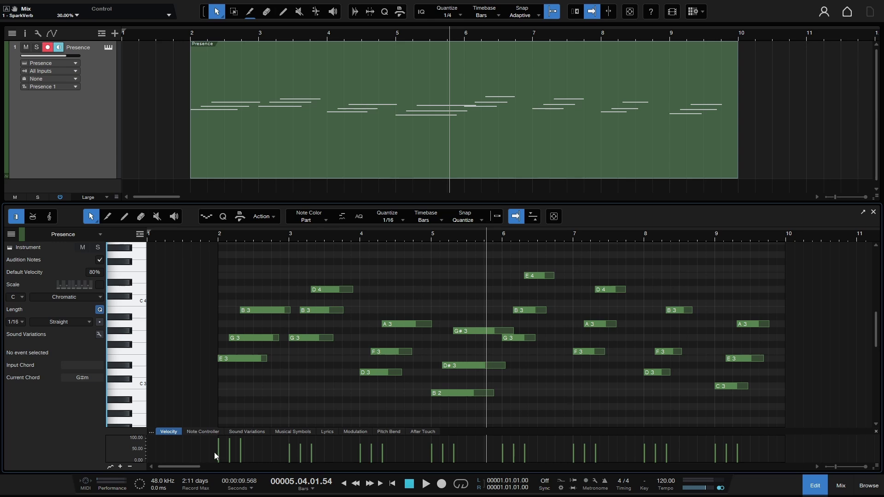
Step: Shape the bar 2 chord's velocities to rise from its lowest note, and lower the first note's velocity in bar 3
{"action": "mouse_move", "coordinate": [234, 440]}
{"action": "left_mouse_down"}
{"action": "mouse_move", "coordinate": [244, 435]}
{"action": "mouse_move", "coordinate": [219, 448]}
{"action": "mouse_move", "coordinate": [230, 447]}
{"action": "left_mouse_up"}
{"action": "left_click", "coordinate": [201, 450]}
{"action": "left_click_drag", "start_coordinate": [289, 449], "coordinate": [290, 453]}
Step: Ramp the velocities of the chords in bars 4, 5 and 6 so each strum starts softer and rises
{"action": "left_click_drag", "start_coordinate": [342, 460], "coordinate": [408, 438]}
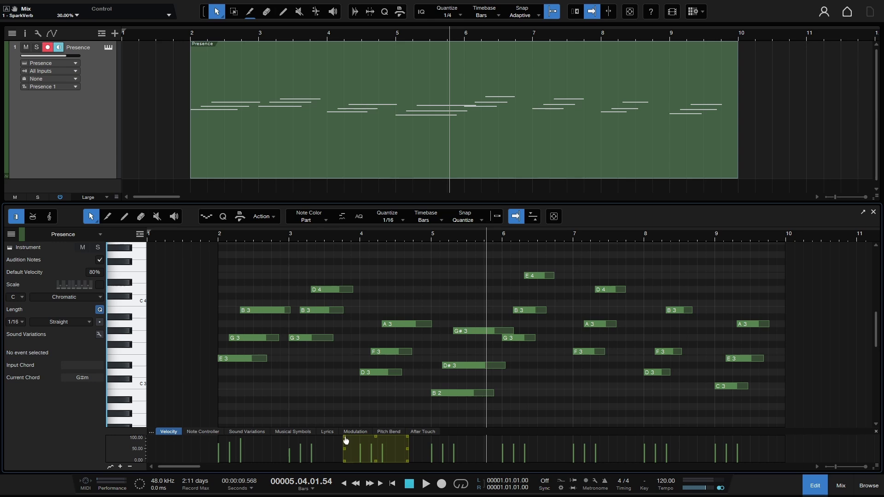
{"action": "left_click_drag", "start_coordinate": [345, 440], "coordinate": [345, 454]}
{"action": "mouse_move", "coordinate": [421, 460]}
{"action": "left_mouse_down"}
{"action": "mouse_move", "coordinate": [461, 454]}
{"action": "mouse_move", "coordinate": [420, 451]}
{"action": "left_mouse_up"}
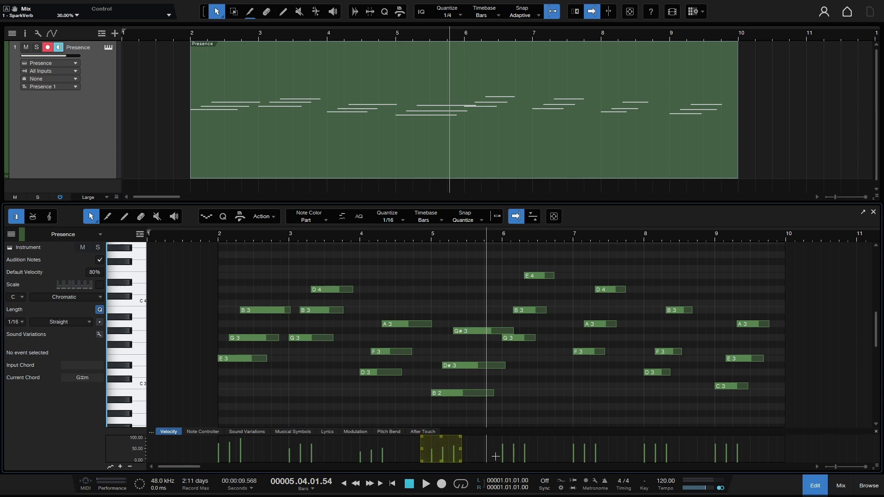
{"action": "left_click_drag", "start_coordinate": [494, 453], "coordinate": [540, 456]}
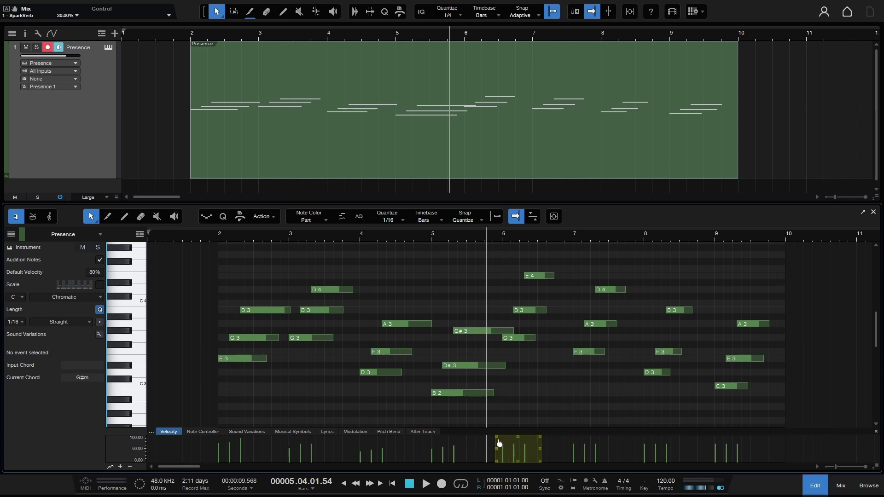
{"action": "left_click_drag", "start_coordinate": [496, 437], "coordinate": [497, 449]}
Step: Slightly reduce the velocities across the whole part with a transform box, and play it from just before bar 2
{"action": "left_click_drag", "start_coordinate": [205, 455], "coordinate": [774, 431]}
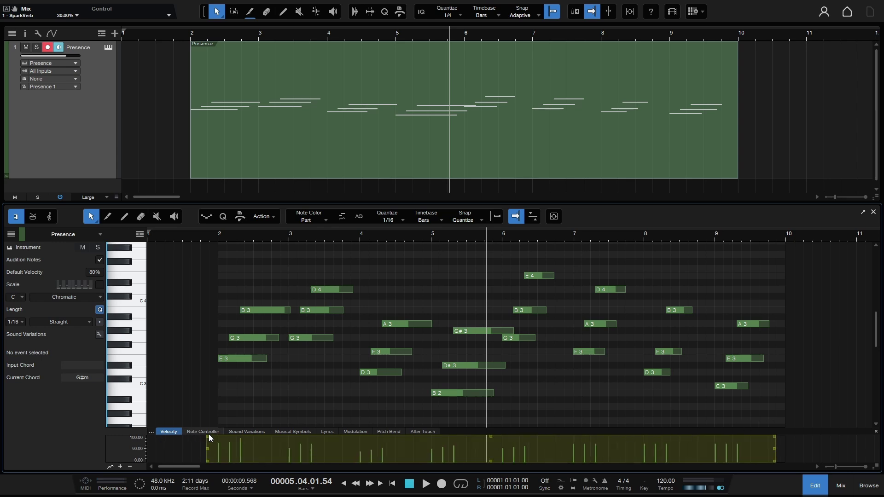
{"action": "mouse_move", "coordinate": [208, 448]}
{"action": "left_mouse_down"}
{"action": "mouse_move", "coordinate": [206, 461]}
{"action": "mouse_move", "coordinate": [212, 444]}
{"action": "left_mouse_up"}
{"action": "left_click", "coordinate": [209, 238]}
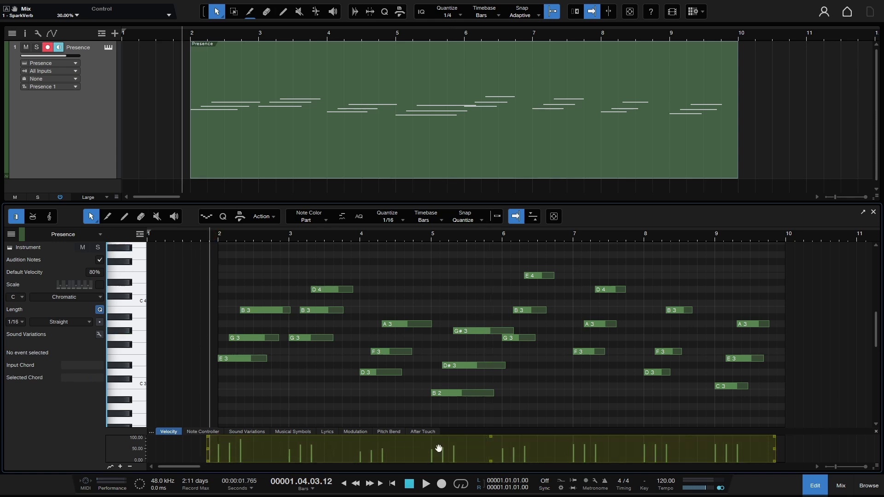
{"action": "key", "text": "space"}
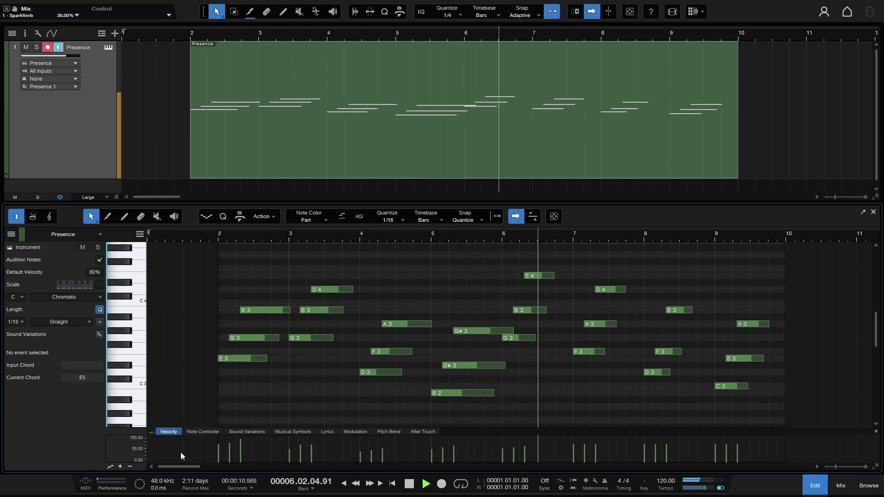
{"action": "key", "text": "space"}
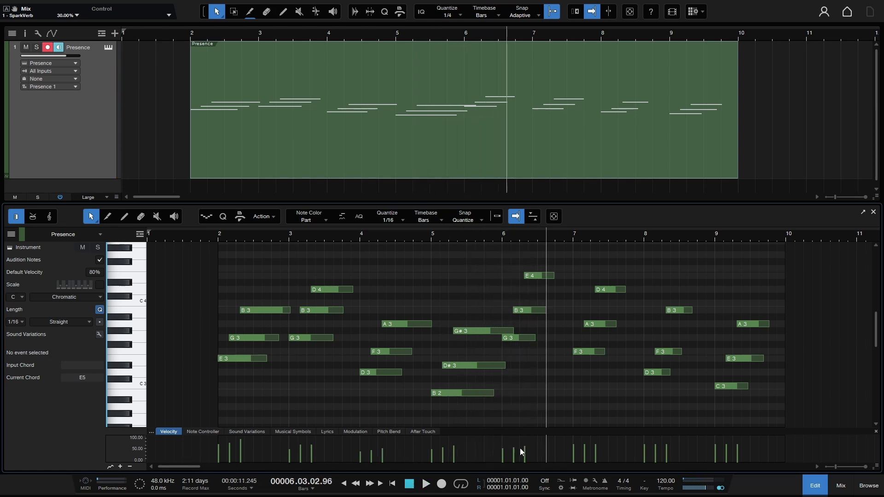